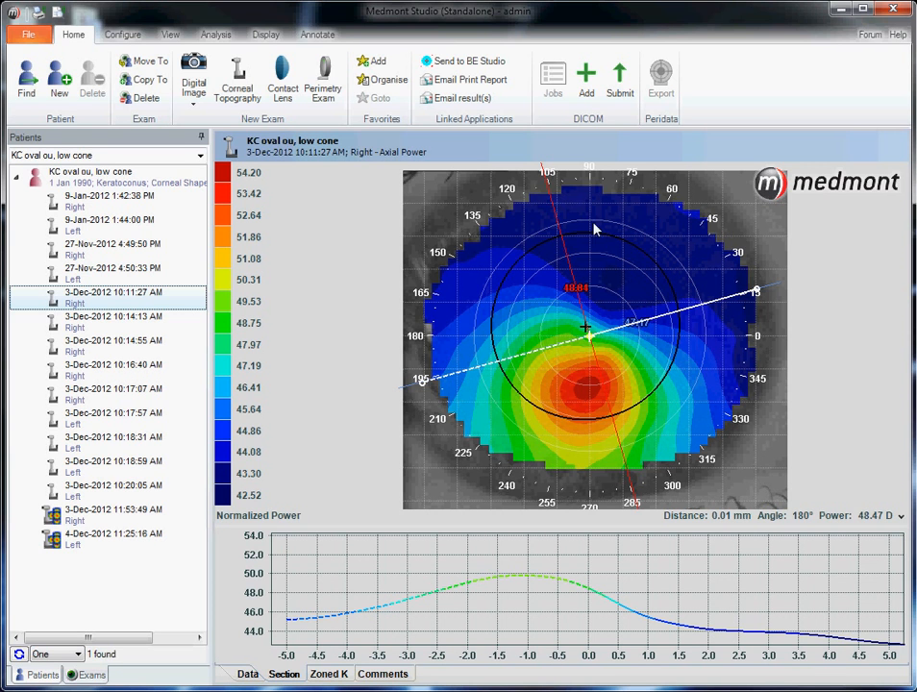
Review the right-eye axial power maps of the 3-Dec-2012 exams taken from 10:14:13 AM to 10:17:07 AM.
{"action": "left_click", "coordinate": [117, 322]}
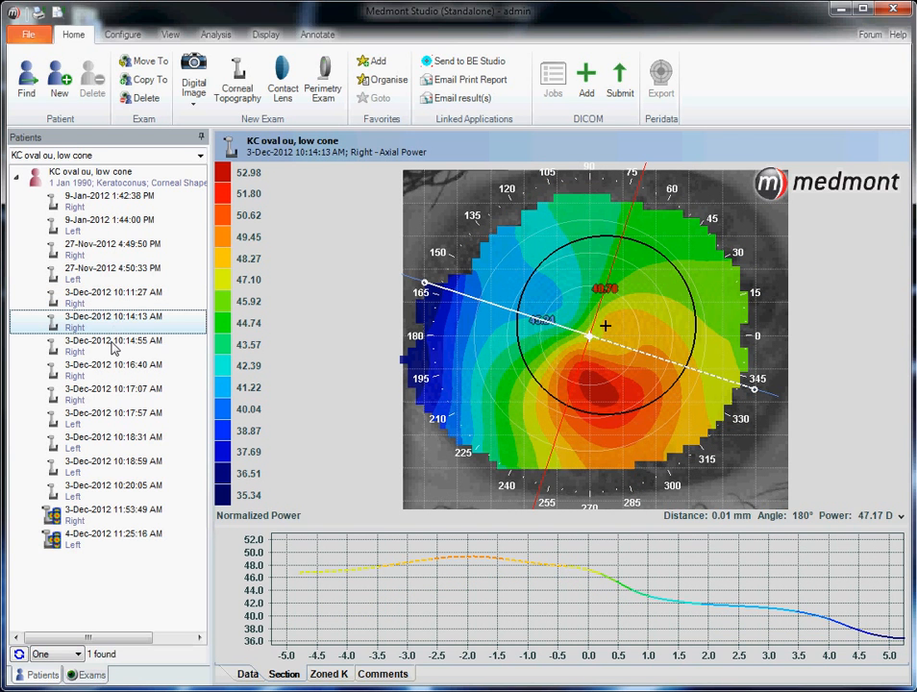
{"action": "left_click", "coordinate": [115, 348]}
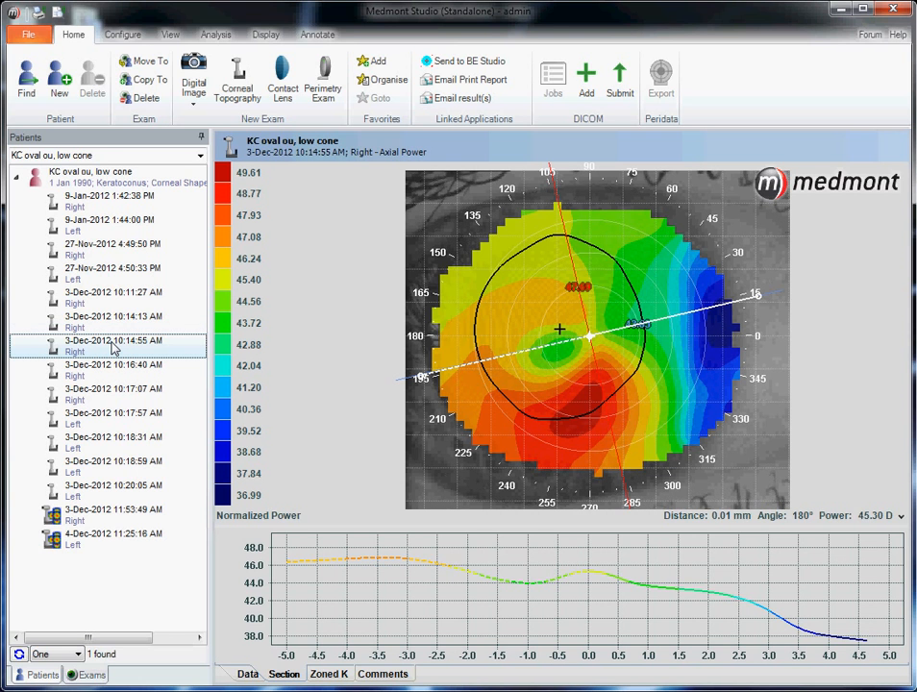
{"action": "left_click", "coordinate": [114, 376]}
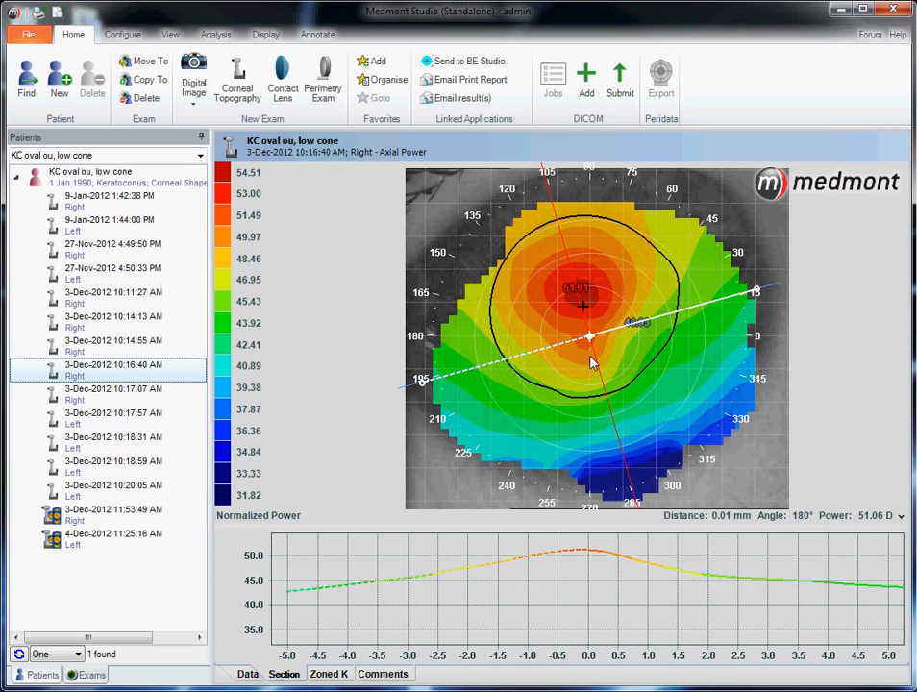
{"action": "left_click", "coordinate": [146, 401]}
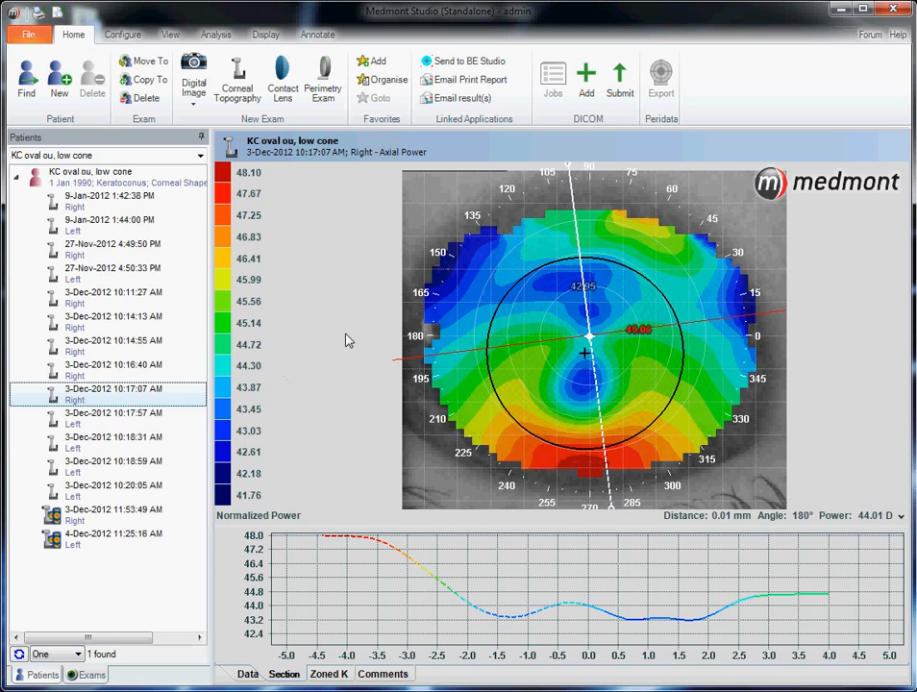
Create a BE KBA contact lens design from the right-eye composite exam of 3-Dec-2012 11:53:49 AM.
{"action": "left_click", "coordinate": [126, 520]}
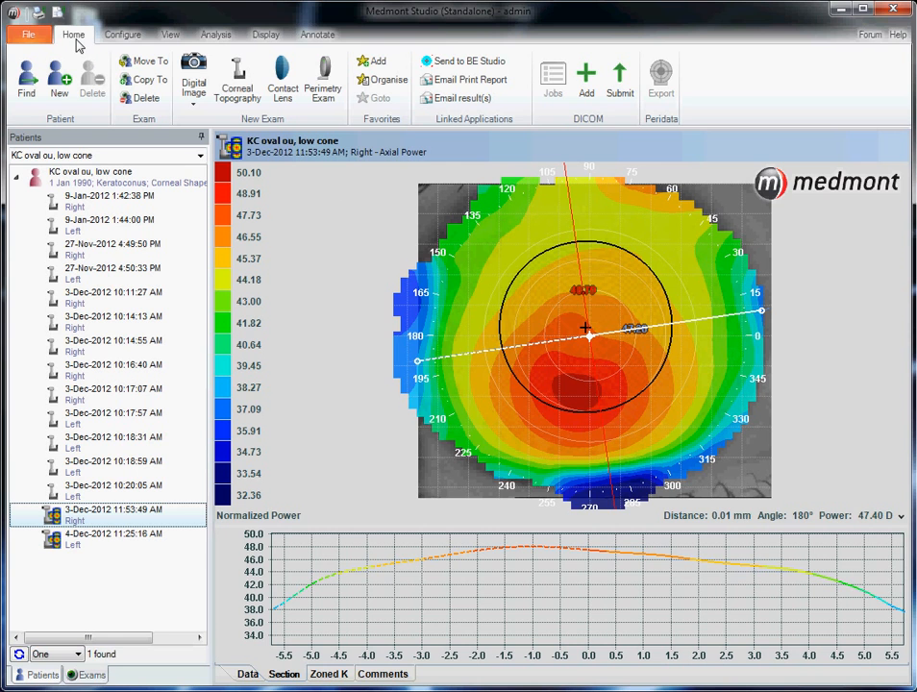
{"action": "left_click", "coordinate": [282, 86]}
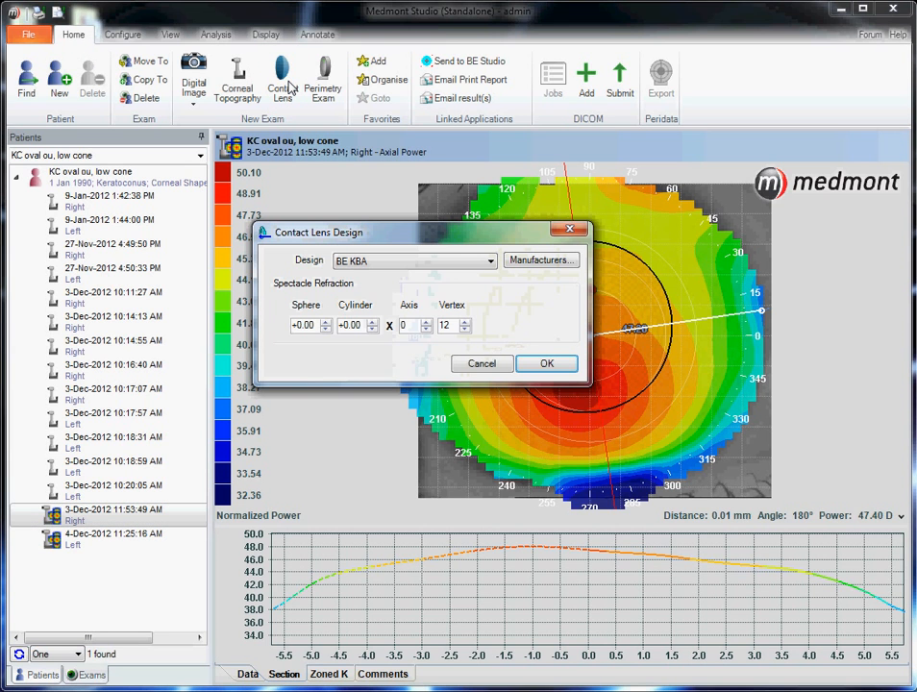
{"action": "left_click", "coordinate": [491, 265]}
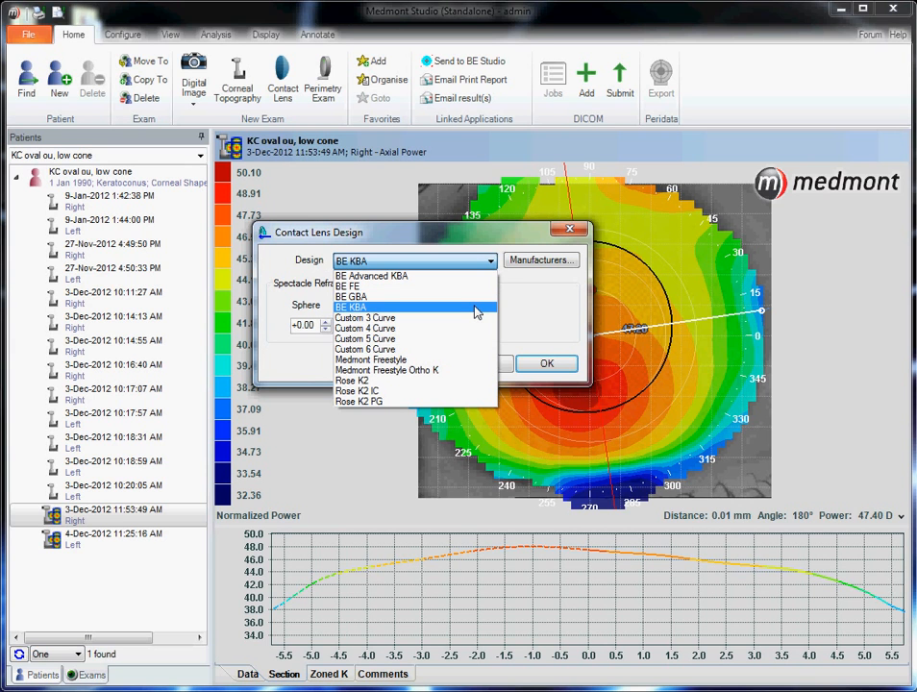
{"action": "left_click", "coordinate": [476, 308]}
{"action": "left_click", "coordinate": [540, 363]}
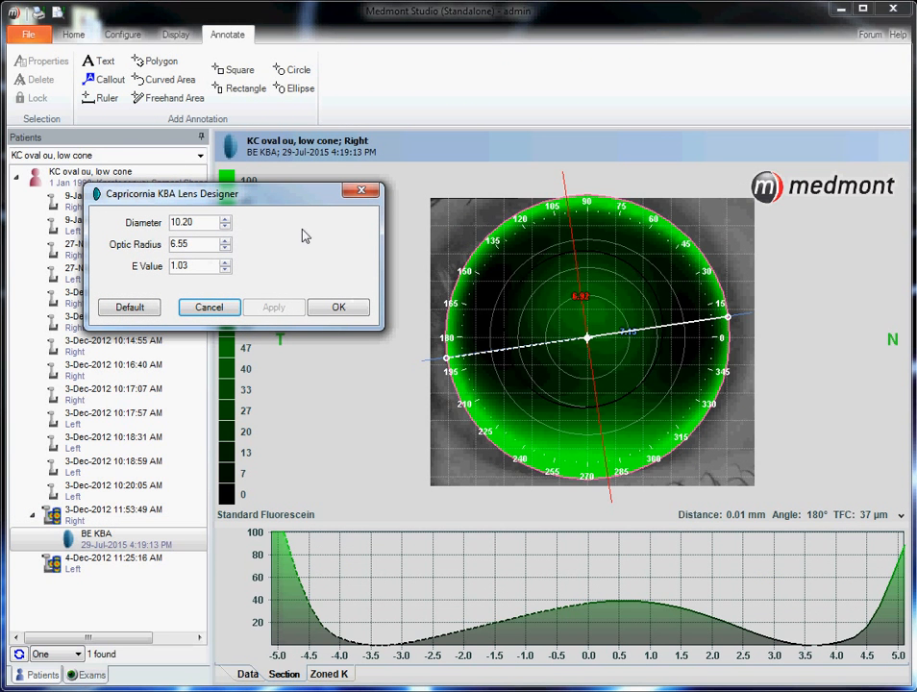
Decentre the lens about 0.4 mm up and temporally, and place the section line's centre on the lens centre.
{"action": "left_click", "coordinate": [700, 254]}
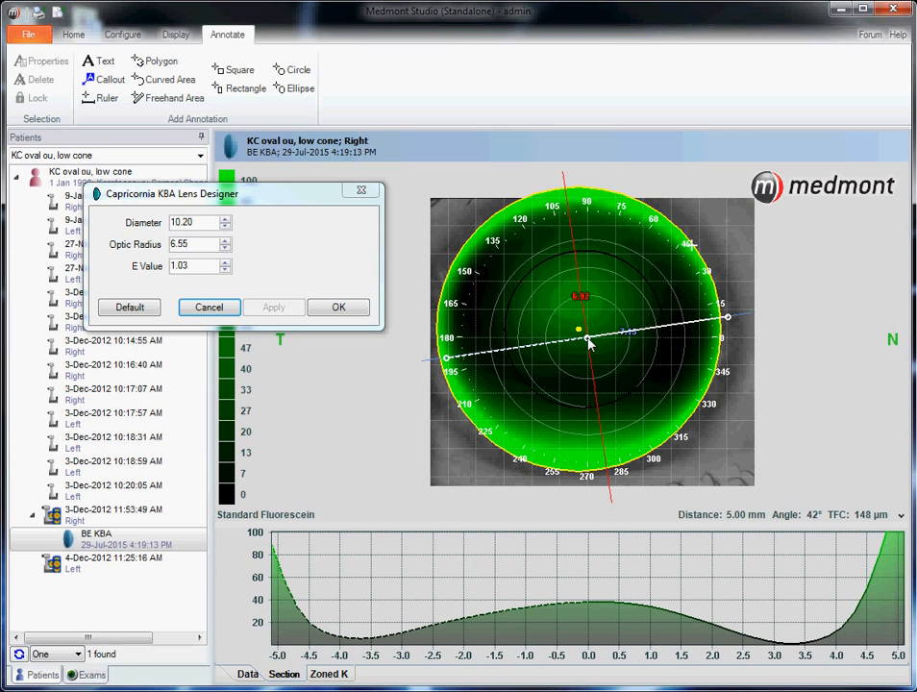
{"action": "left_click_drag", "start_coordinate": [589, 344], "coordinate": [582, 334]}
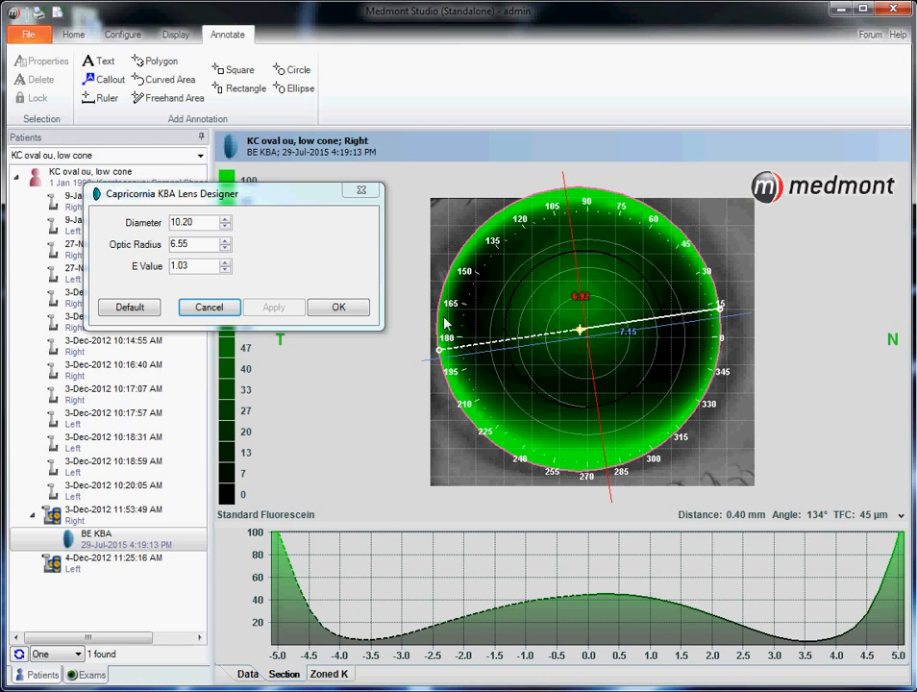
Set the lens's optic radius to 6.60 and its E value to 0.98, and update the fluorescein simulation.
{"action": "left_click", "coordinate": [225, 240]}
{"action": "key", "text": "Tab"}
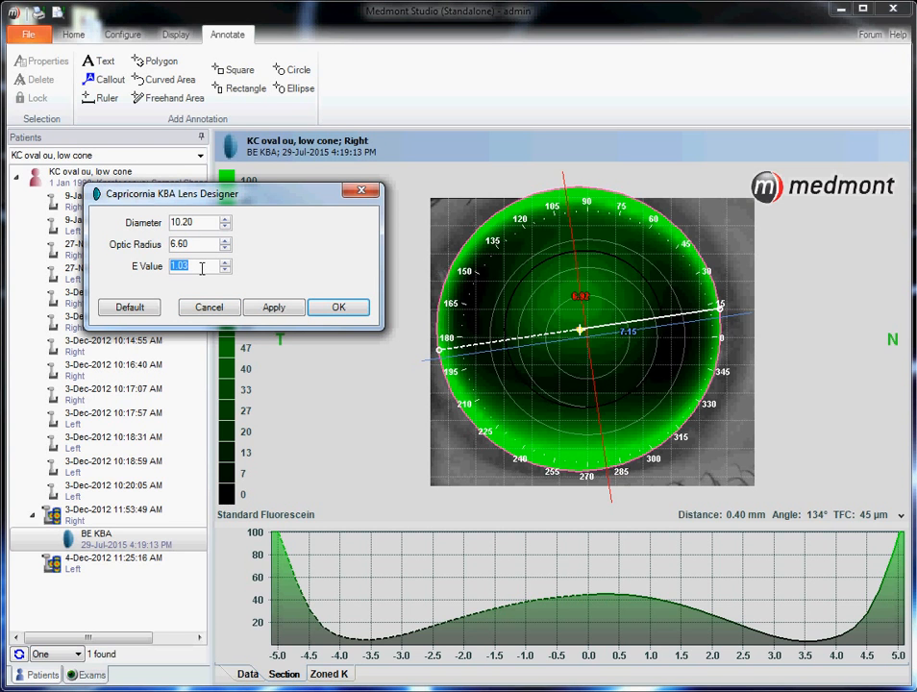
{"action": "type", "text": "0.98"}
{"action": "left_click", "coordinate": [279, 309]}
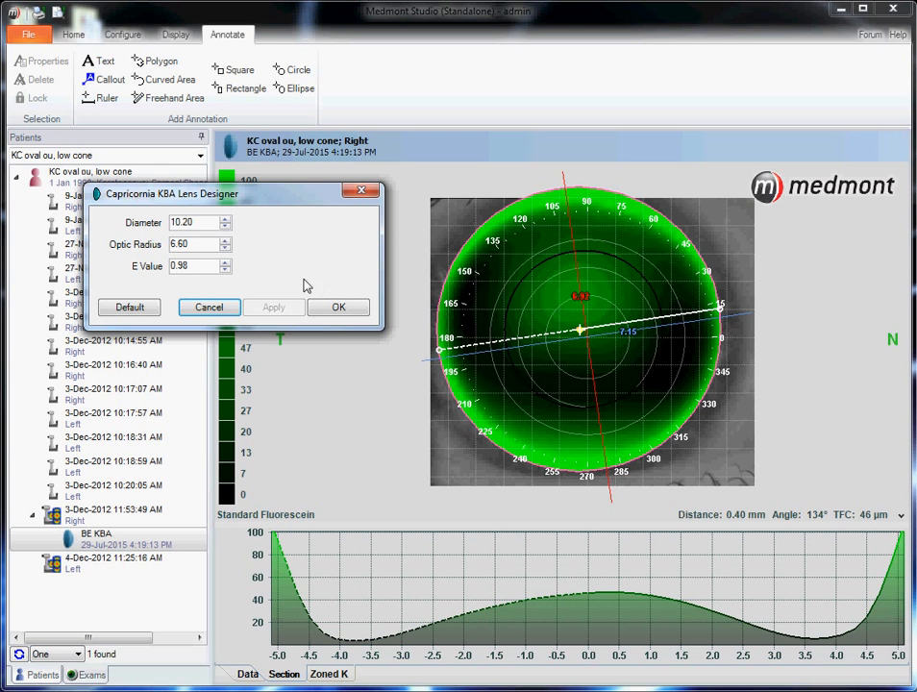
Try an optic radius of 6.70 and compare the tear film profile along the horizontal and near-vertical meridians.
{"action": "left_click", "coordinate": [225, 247]}
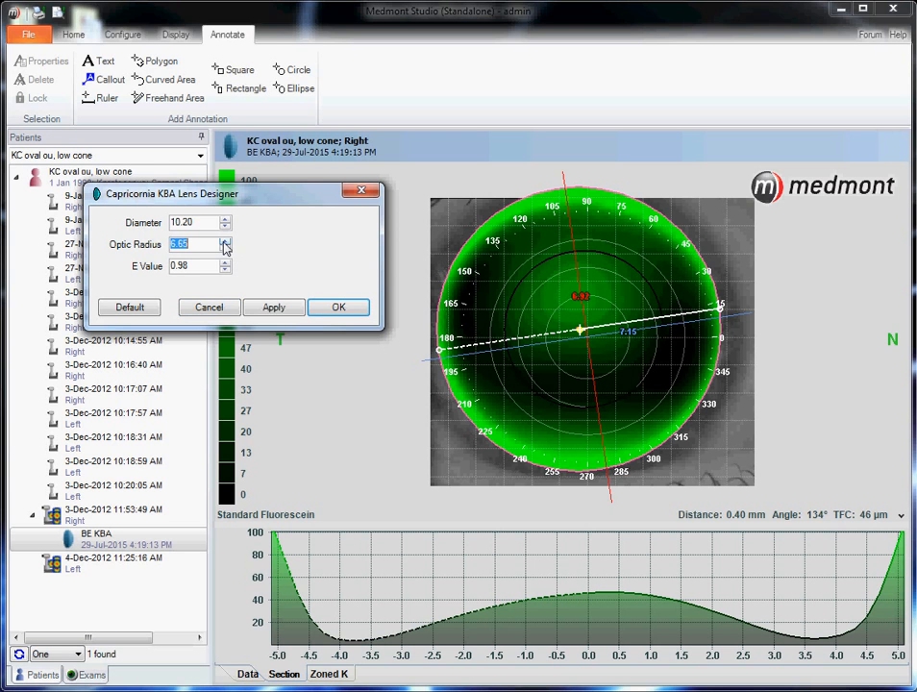
{"action": "left_click", "coordinate": [272, 306]}
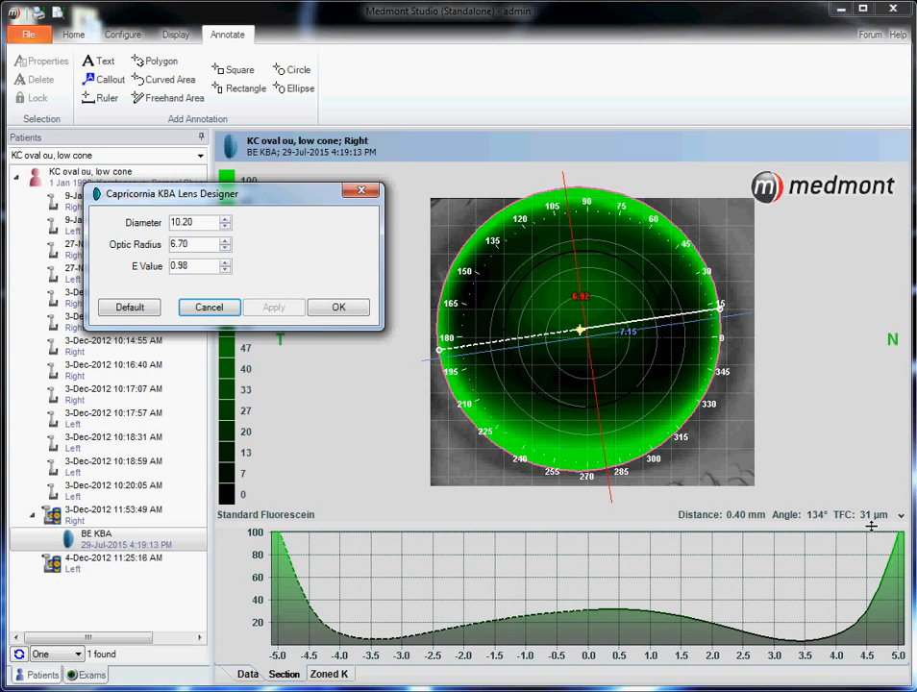
{"action": "left_click_drag", "start_coordinate": [721, 306], "coordinate": [732, 334]}
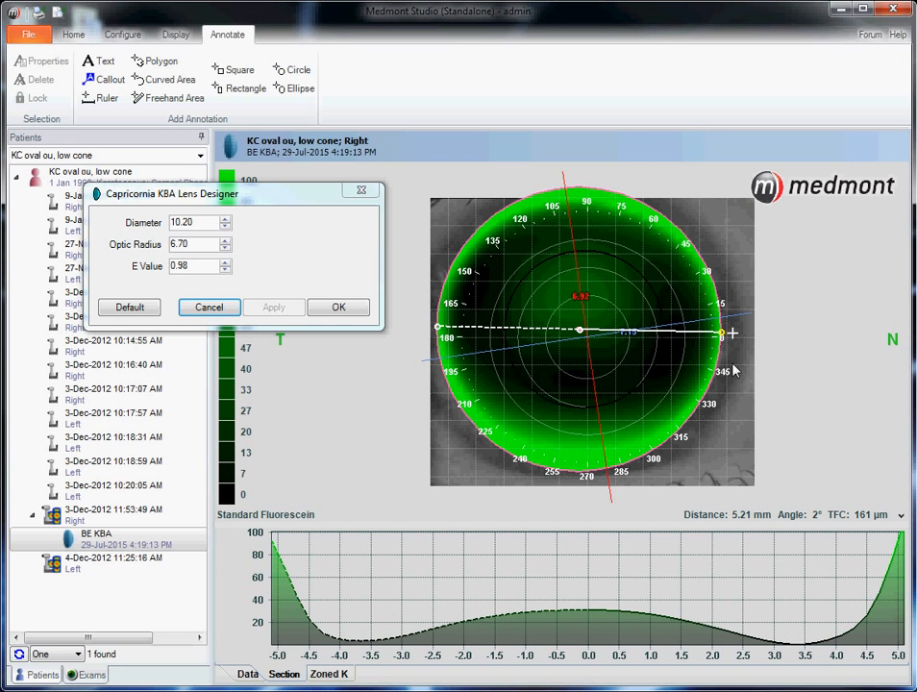
{"action": "left_click_drag", "start_coordinate": [728, 334], "coordinate": [592, 434]}
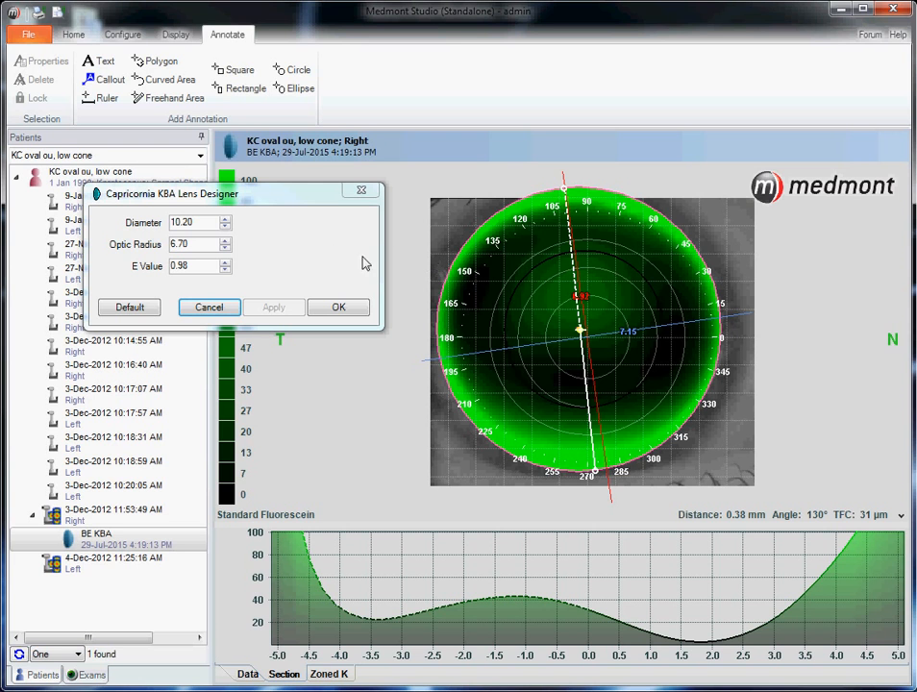
Try an optic radius of 6.60 and check the tear film clearance above the lens centre.
{"action": "left_click", "coordinate": [225, 251]}
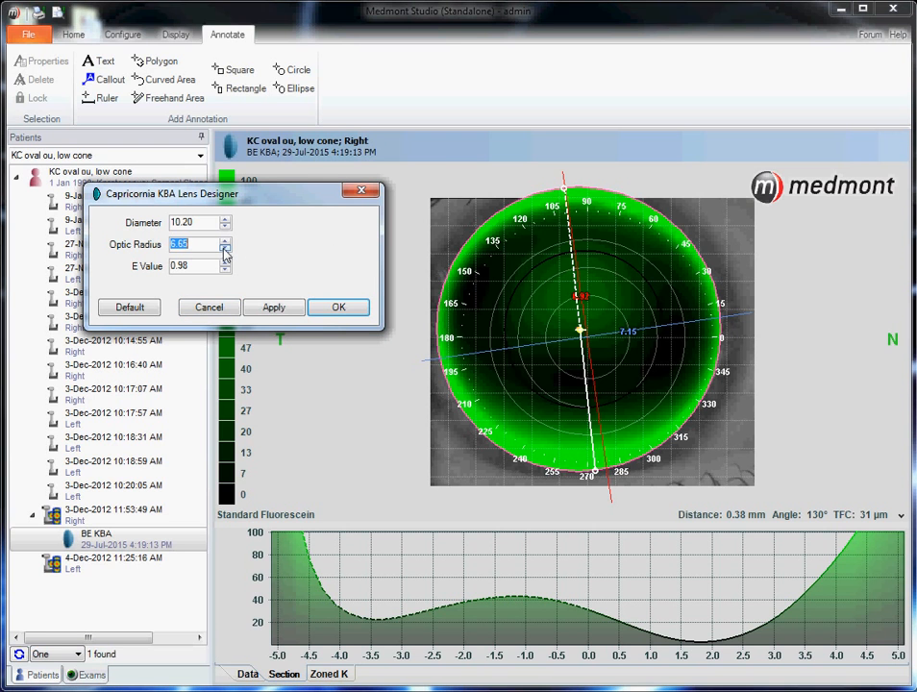
{"action": "left_click", "coordinate": [265, 313]}
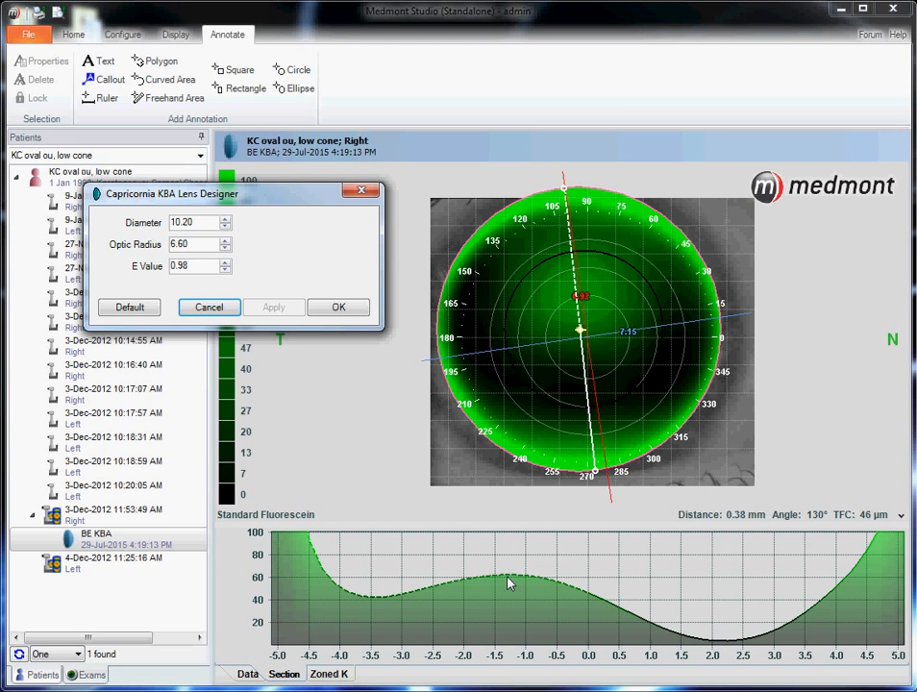
{"action": "left_click", "coordinate": [578, 293]}
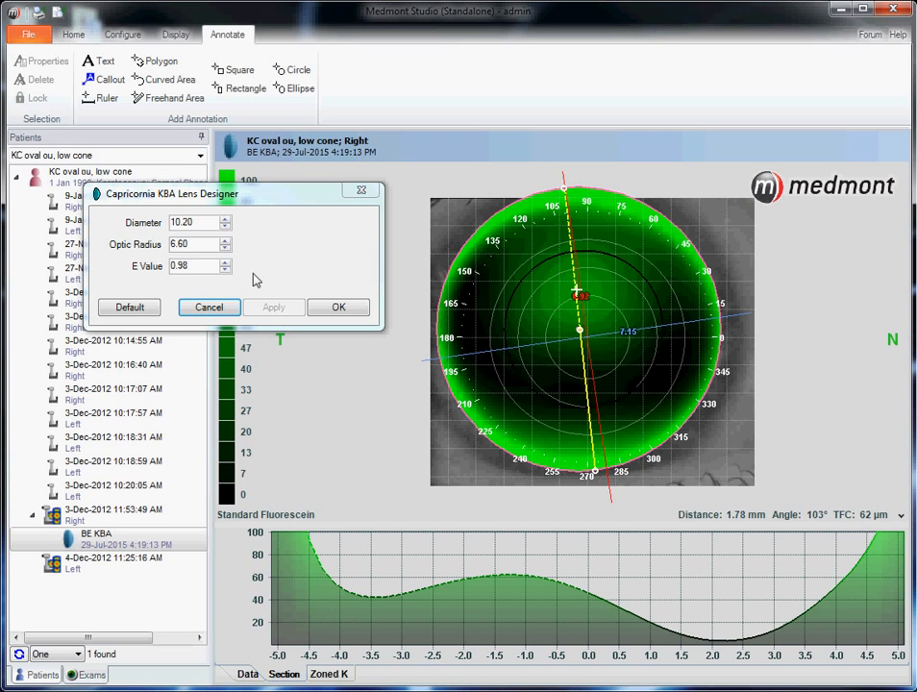
Try an optic radius of 6.50 and recheck the tear film clearance above the lens centre.
{"action": "left_click", "coordinate": [227, 248]}
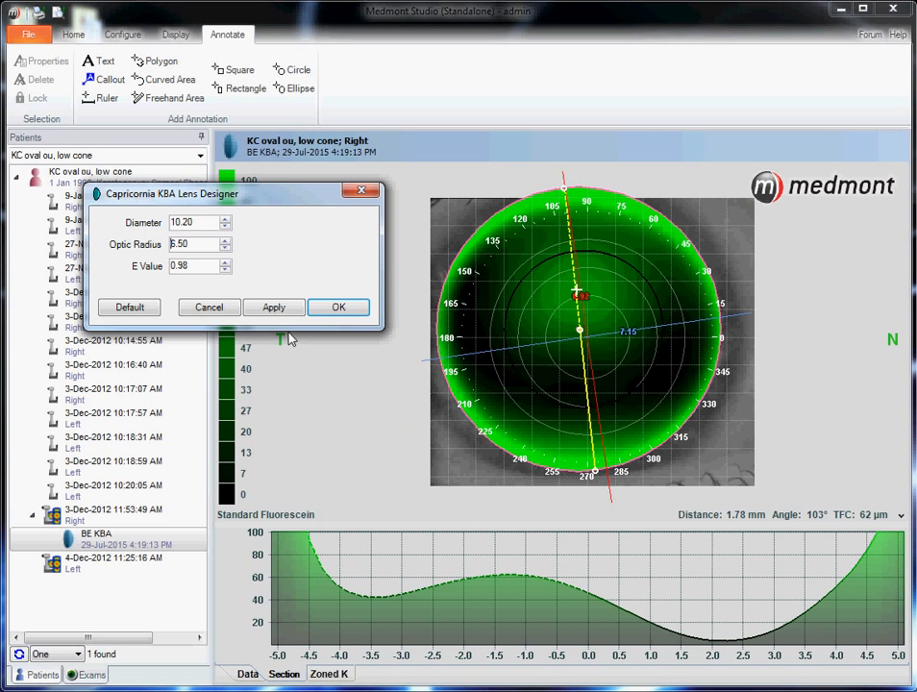
{"action": "left_click", "coordinate": [275, 309]}
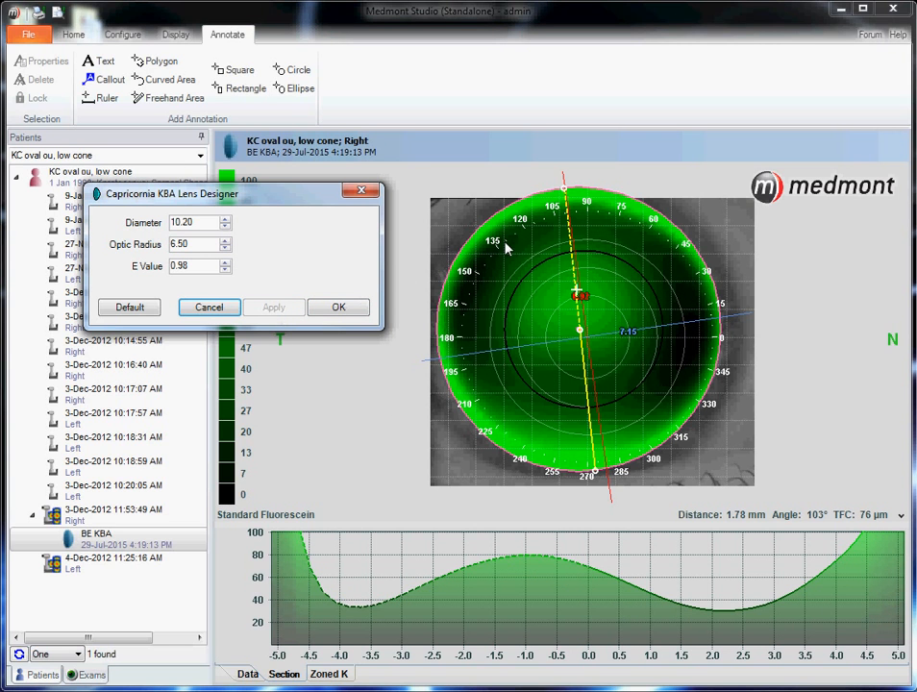
{"action": "left_click", "coordinate": [575, 306]}
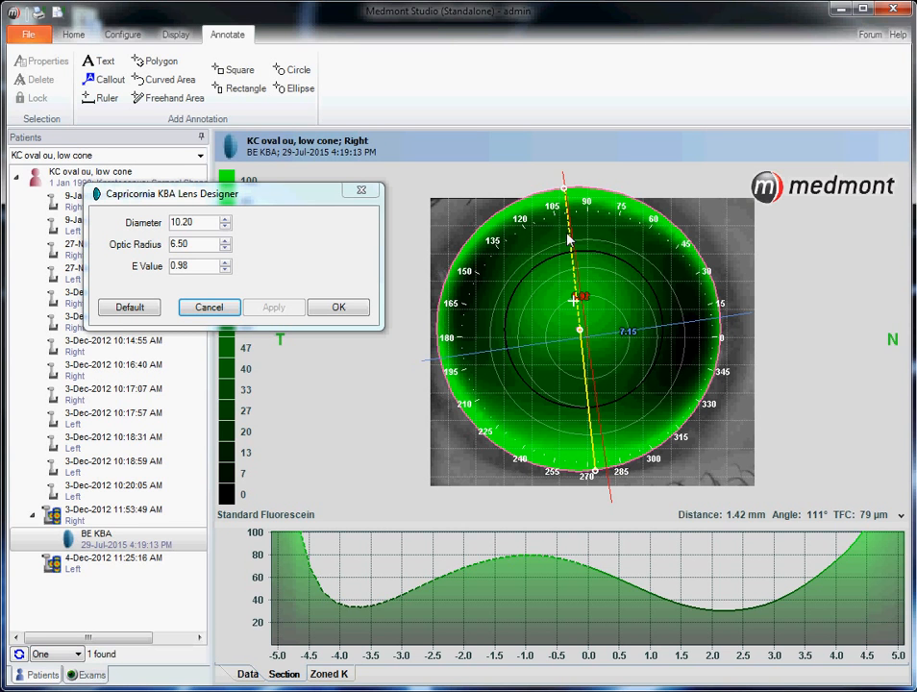
Set the optic radius to 6.55, update the simulation, and check the tear film clearance below the lens centre.
{"action": "left_click", "coordinate": [224, 244]}
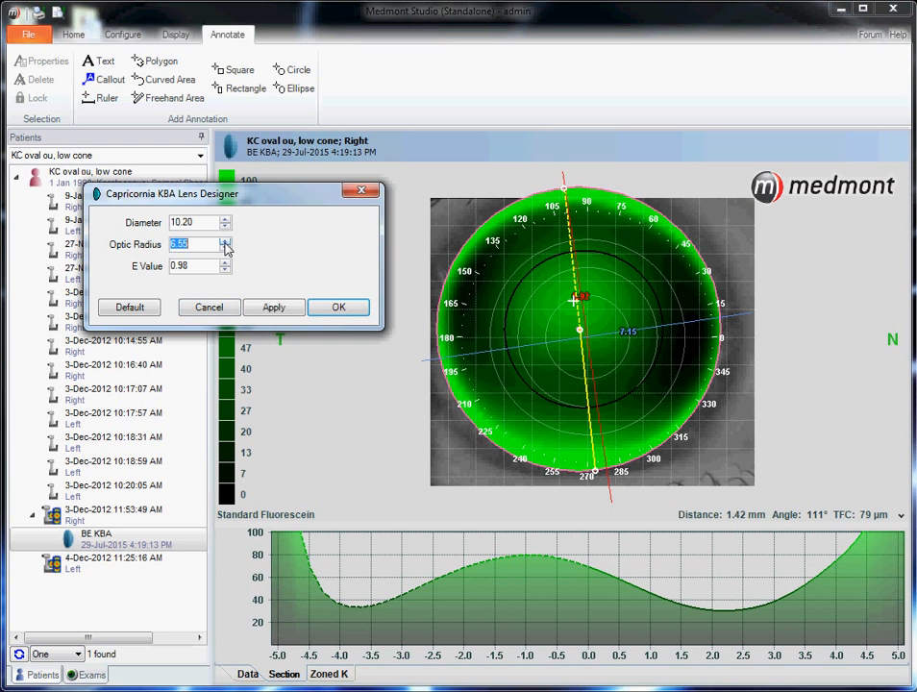
{"action": "left_click", "coordinate": [273, 308]}
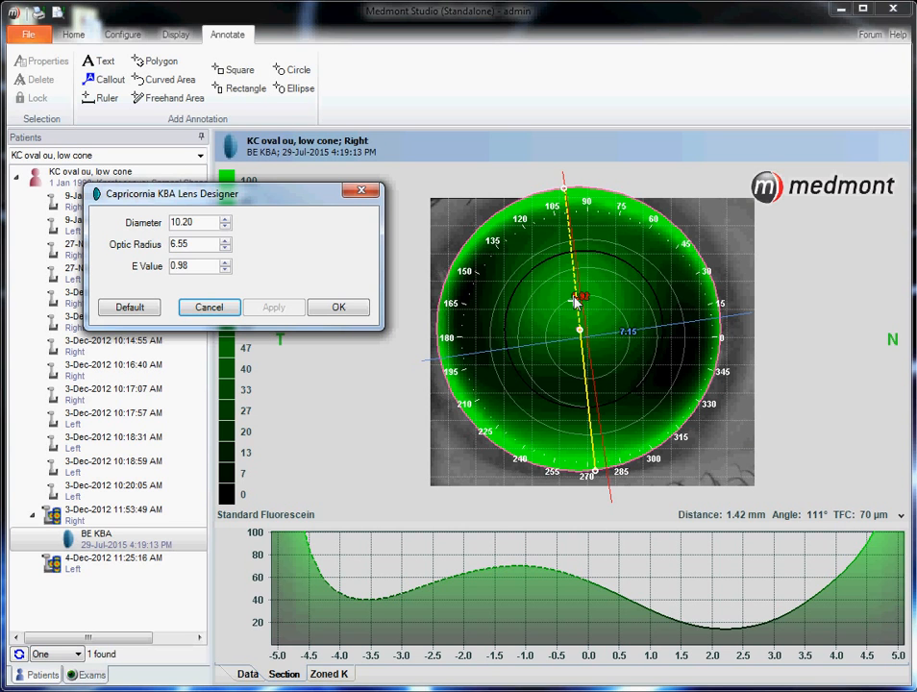
{"action": "left_click", "coordinate": [583, 386]}
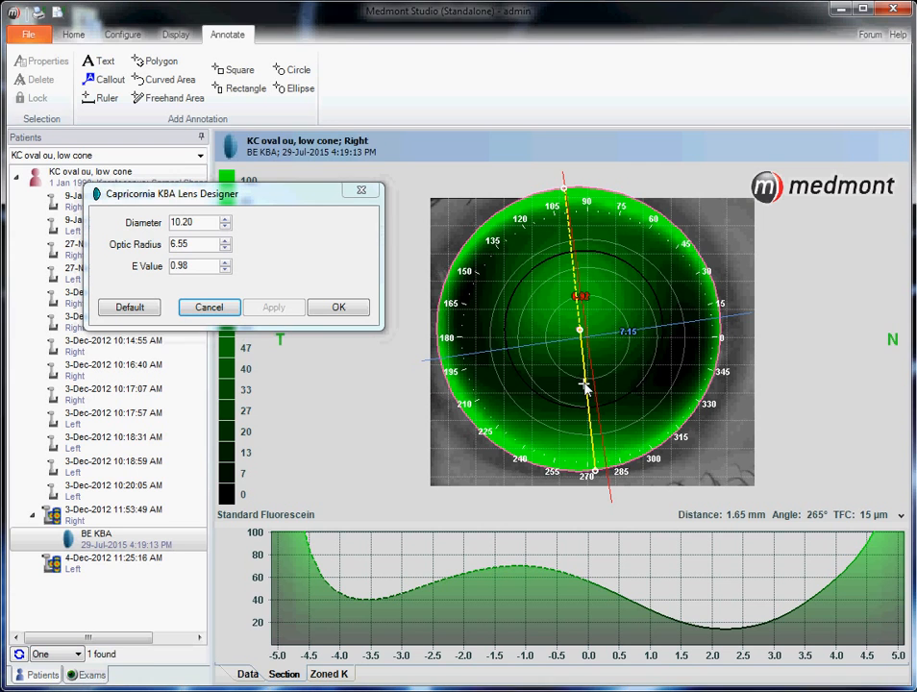
{"action": "left_click", "coordinate": [583, 386]}
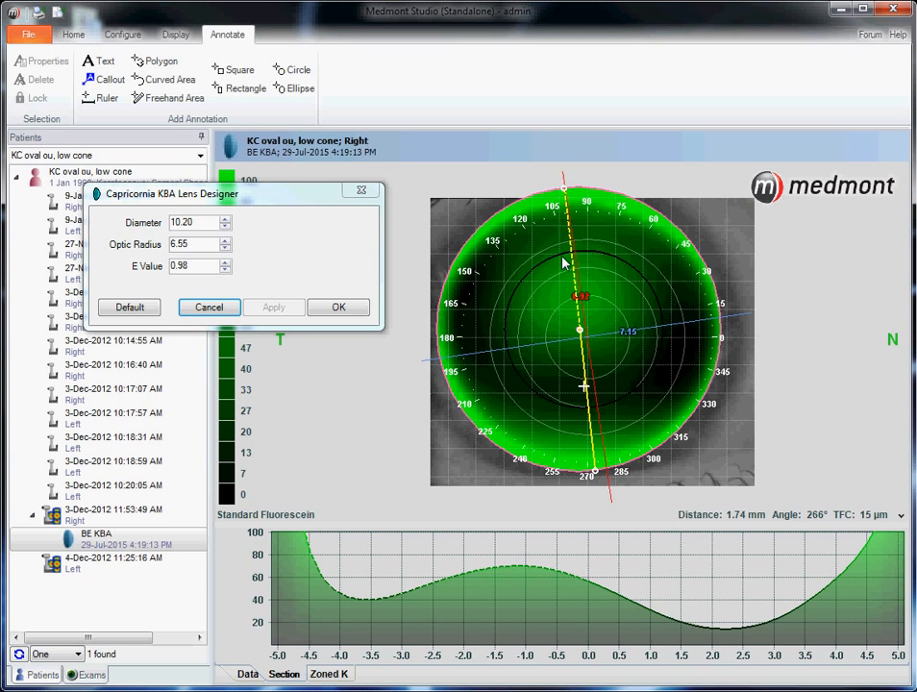
Examine the tear film profile along the horizontal and near-vertical meridians, sampling clearance at the centre, above, below and at the lower edge.
{"action": "left_click_drag", "start_coordinate": [566, 195], "coordinate": [468, 335]}
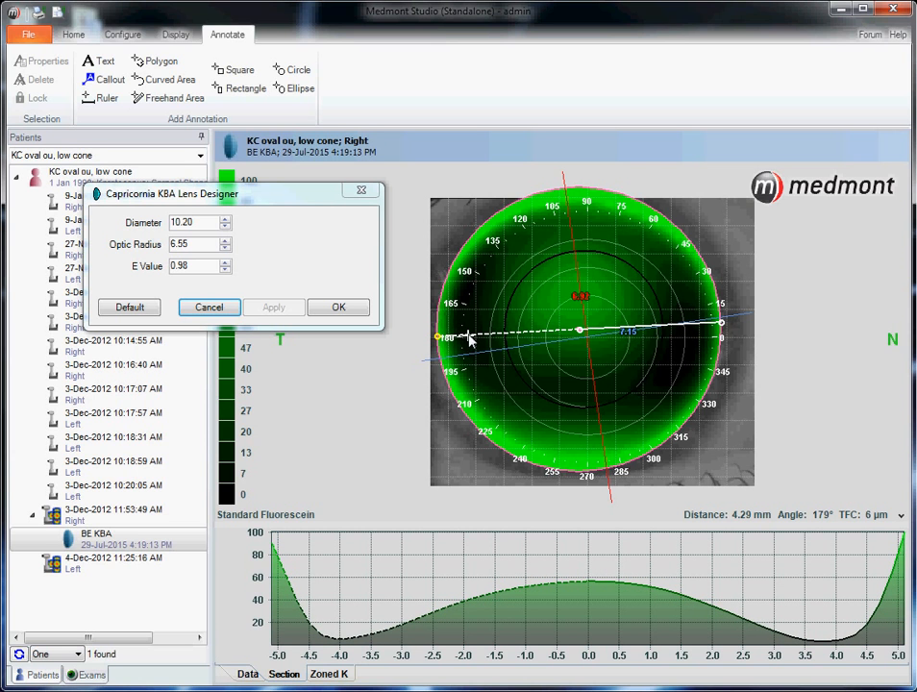
{"action": "left_click", "coordinate": [582, 335]}
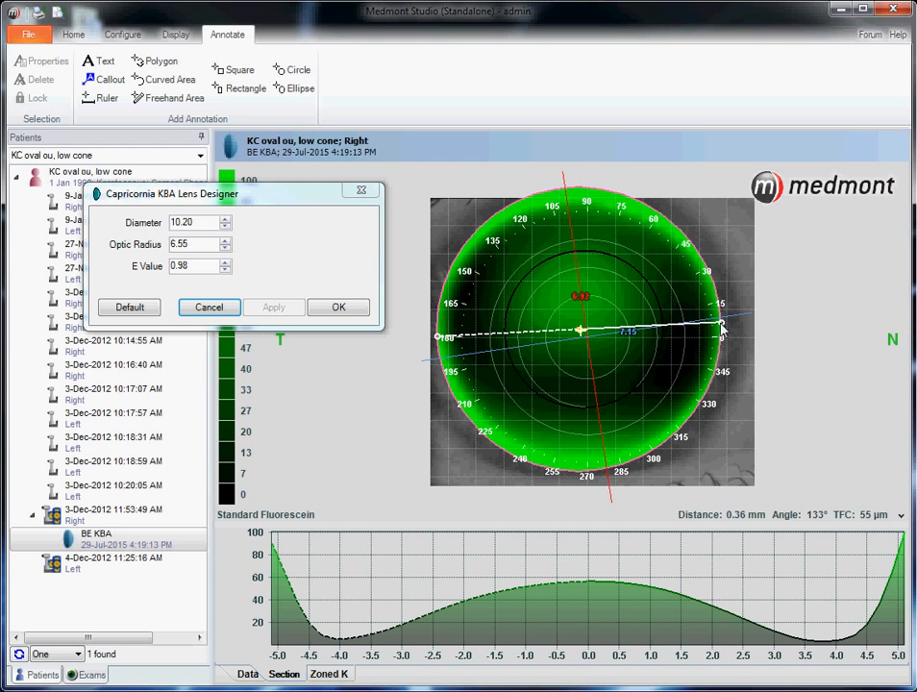
{"action": "left_click_drag", "start_coordinate": [722, 328], "coordinate": [587, 415]}
{"action": "left_click", "coordinate": [577, 296]}
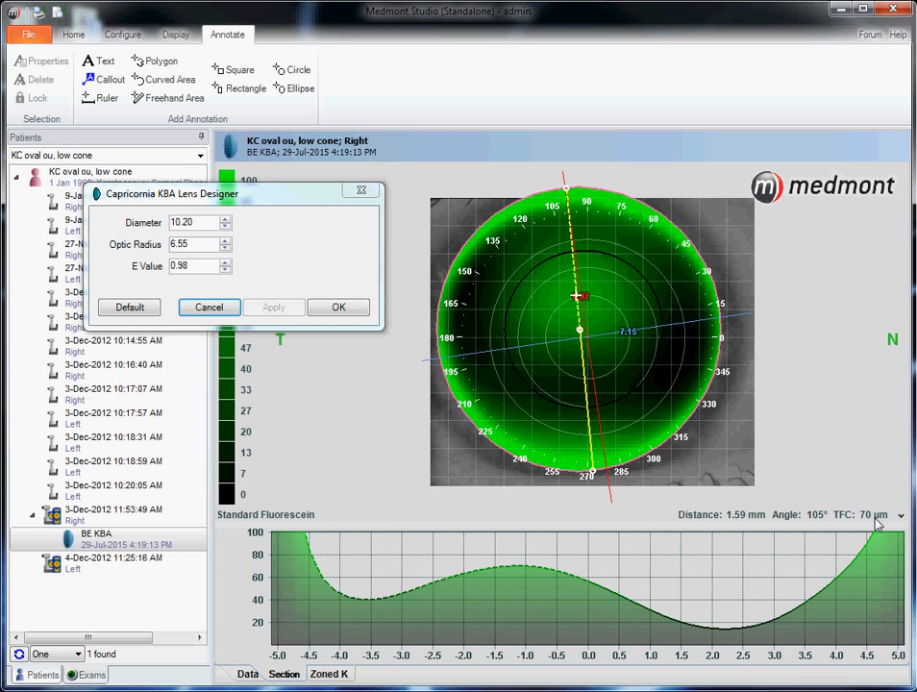
{"action": "left_click", "coordinate": [587, 382]}
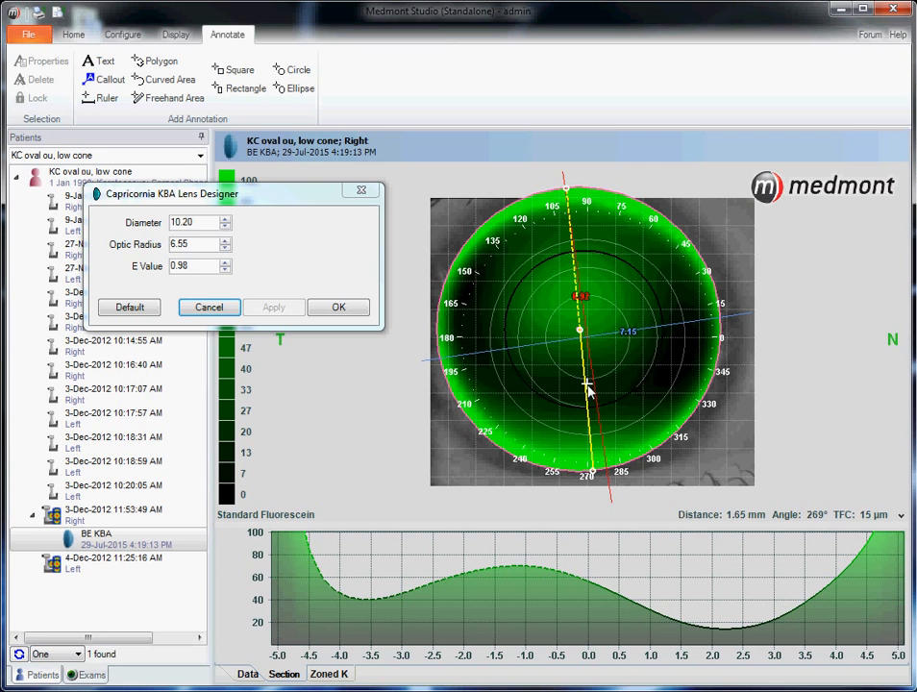
{"action": "left_click", "coordinate": [591, 453]}
Accept the KBA lens design and display its parameter data.
{"action": "left_click", "coordinate": [353, 311]}
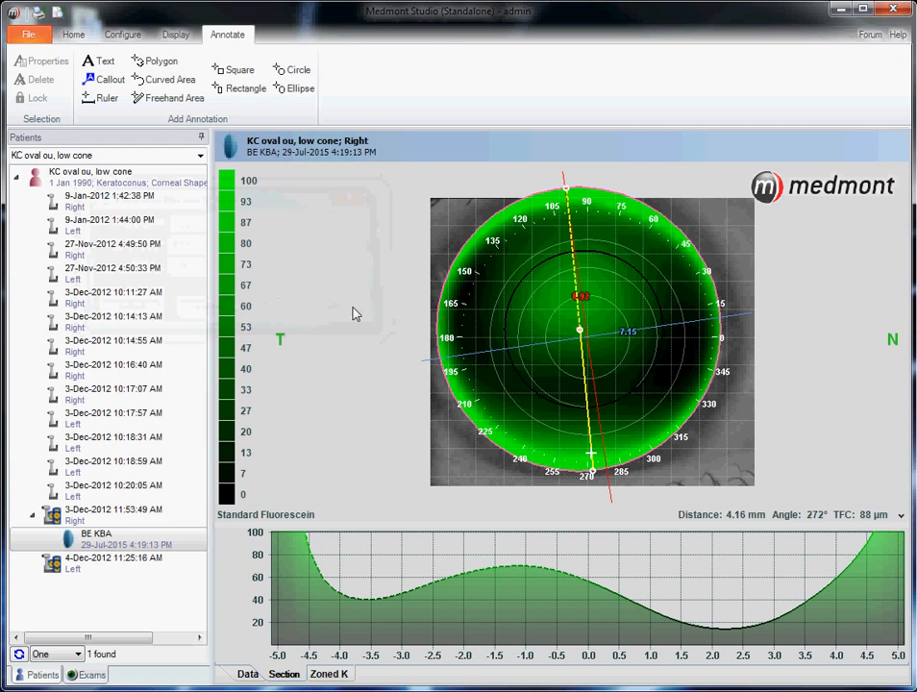
{"action": "left_click", "coordinate": [247, 674]}
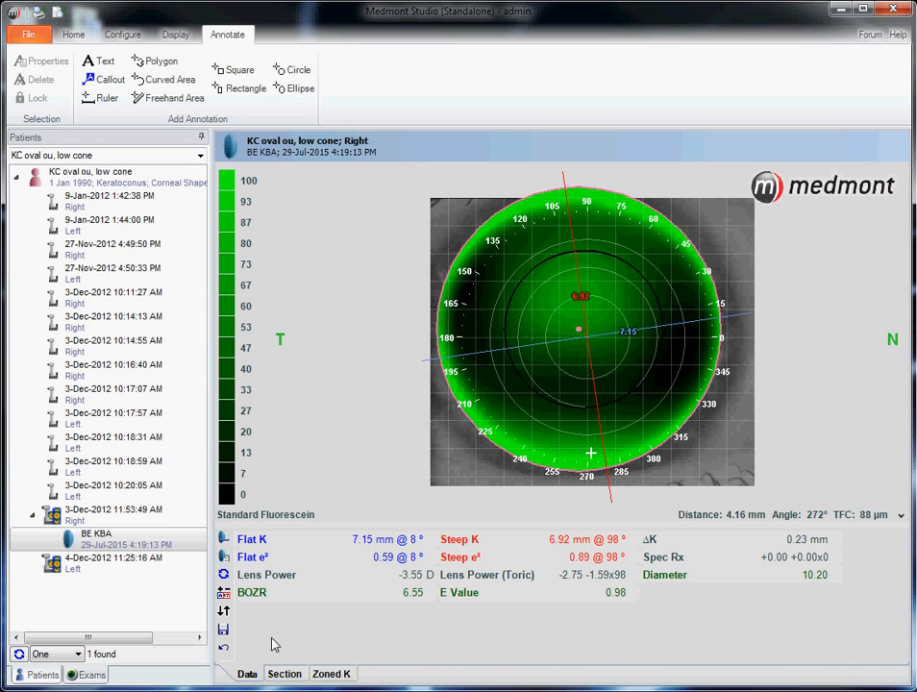